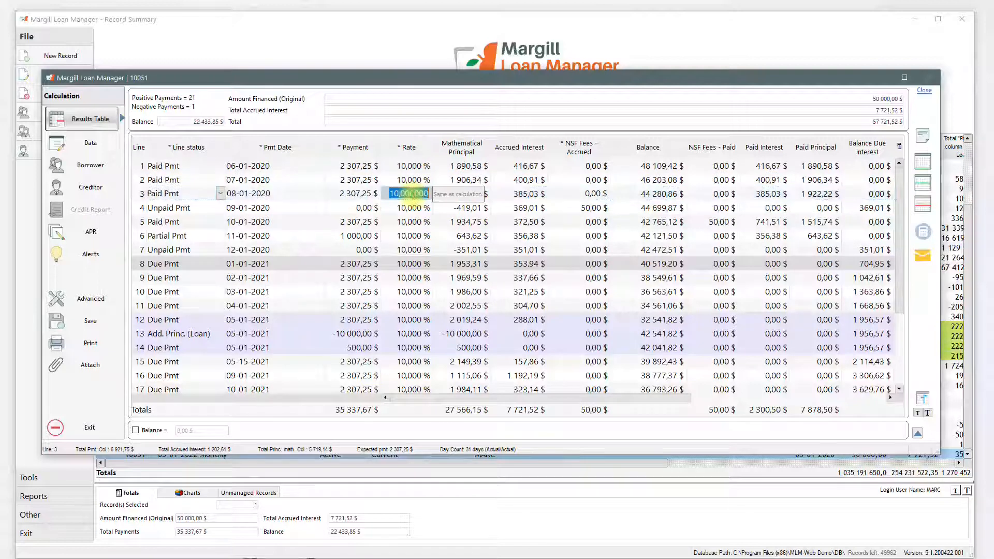
# Step: Set the interest rate to 0 % on the 08-01-2020 paid payment and the 09-01-2020 unpaid payment lines
pyautogui.write('0')
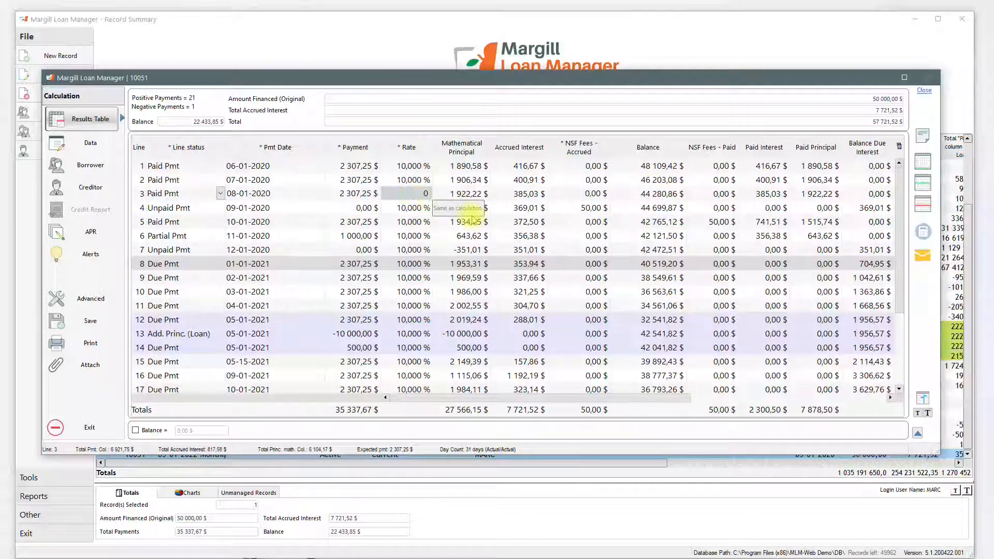
pyautogui.press('Return')
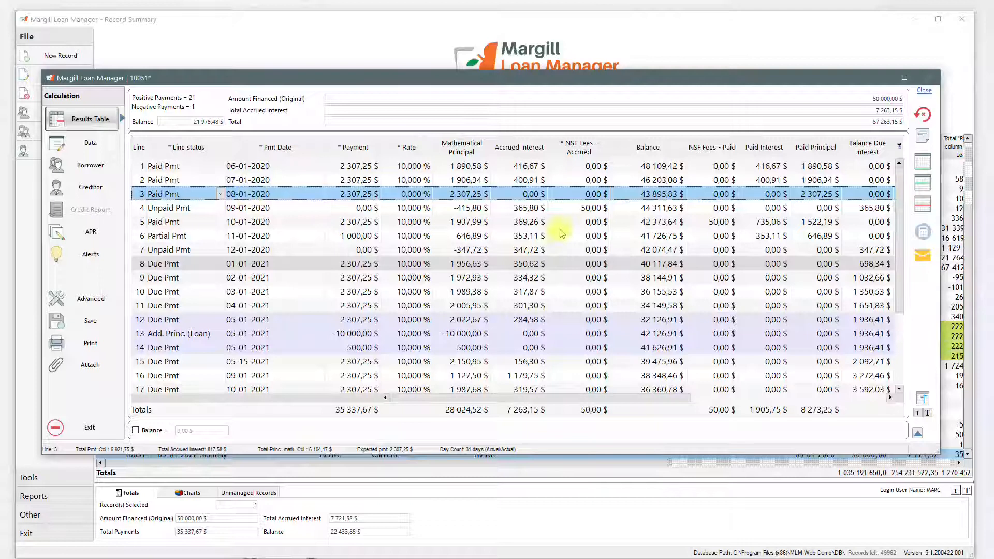
pyautogui.click(591, 211)
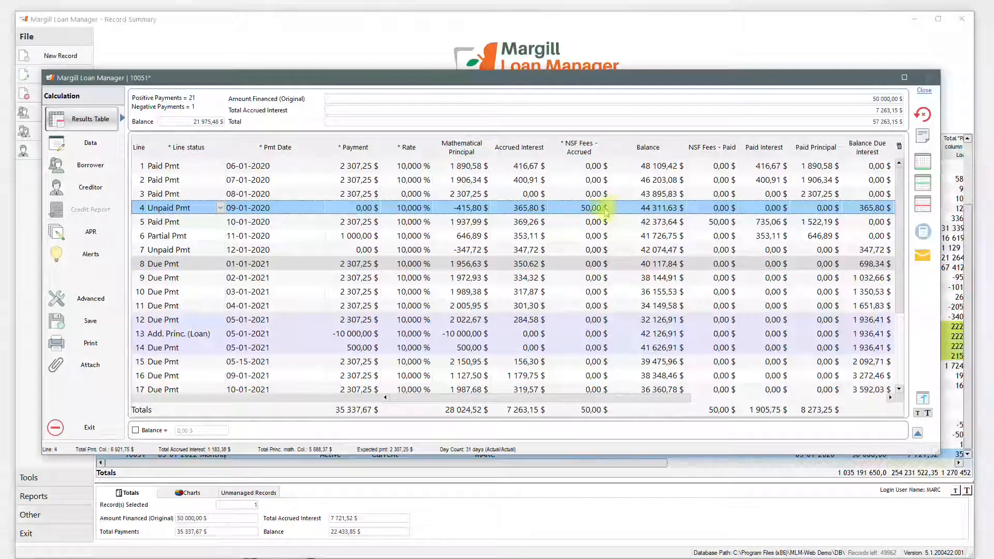
pyautogui.click(412, 209)
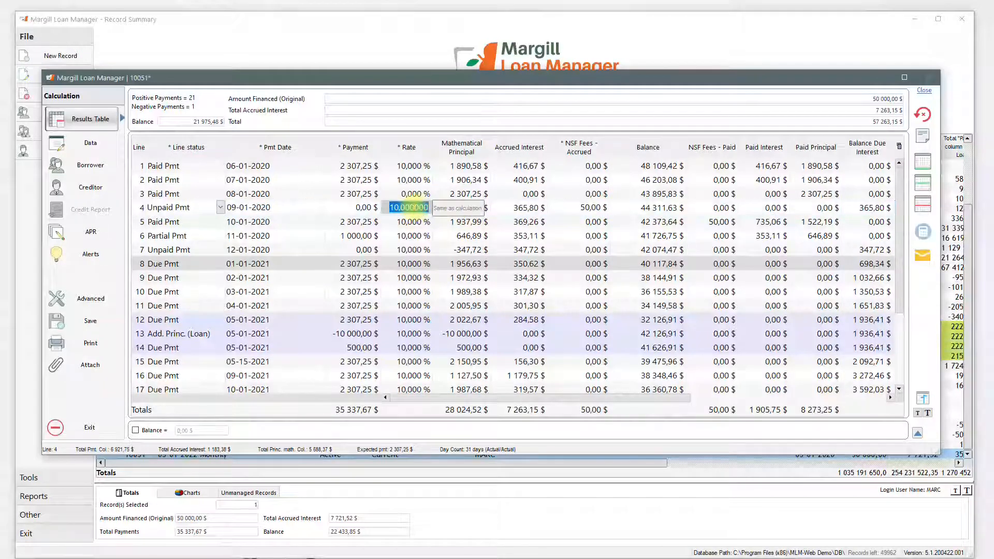
pyautogui.write('0')
pyautogui.click(415, 251)
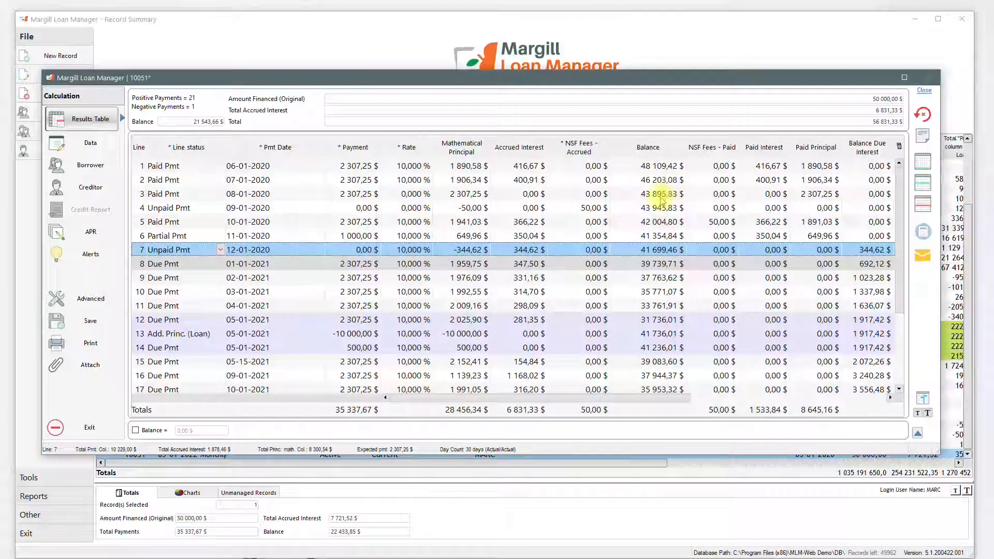
# Step: Examine the accrued interest on the three consecutive lines dated 05-01-2021, including the additional principal line
pyautogui.moveTo(272, 320); pyautogui.dragTo(254, 344)
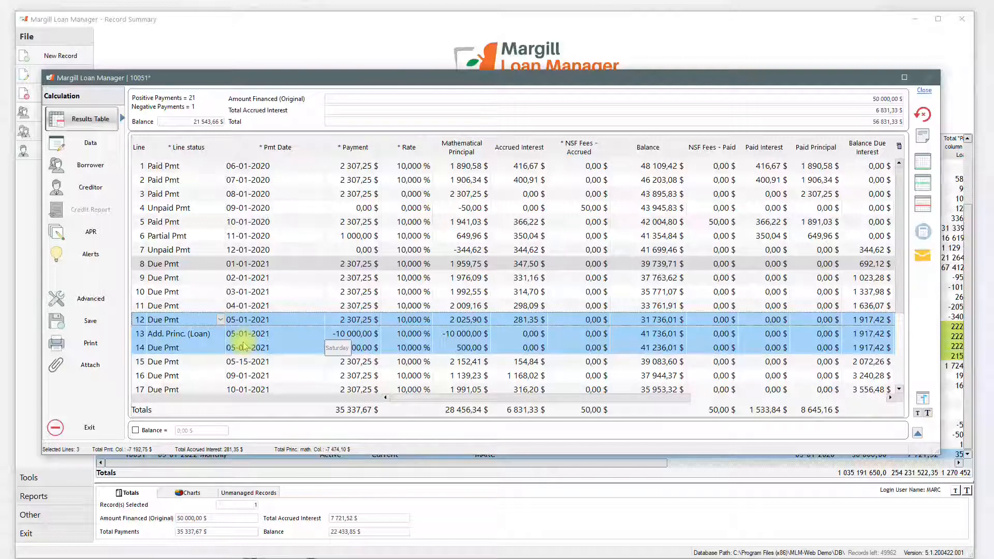
pyautogui.click(534, 333)
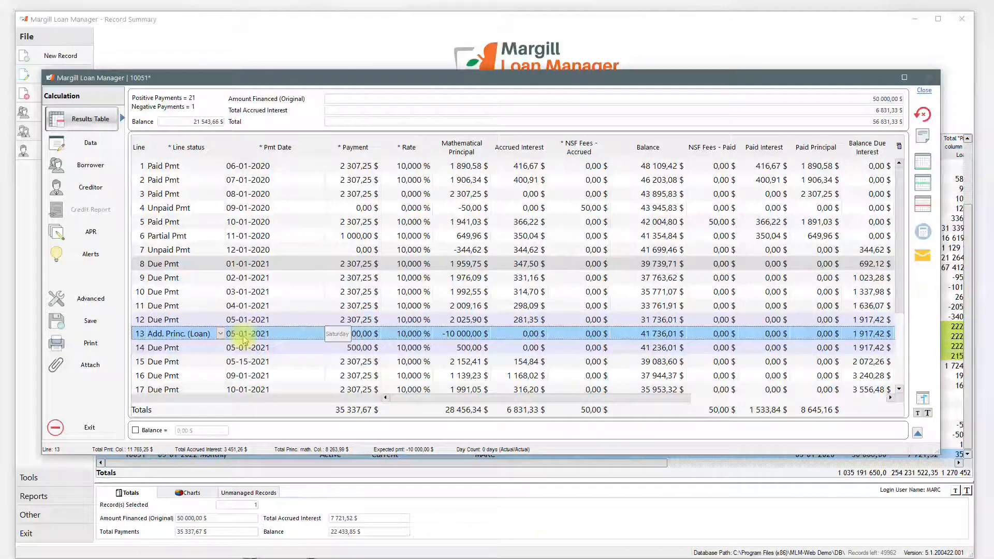
pyautogui.click(520, 321)
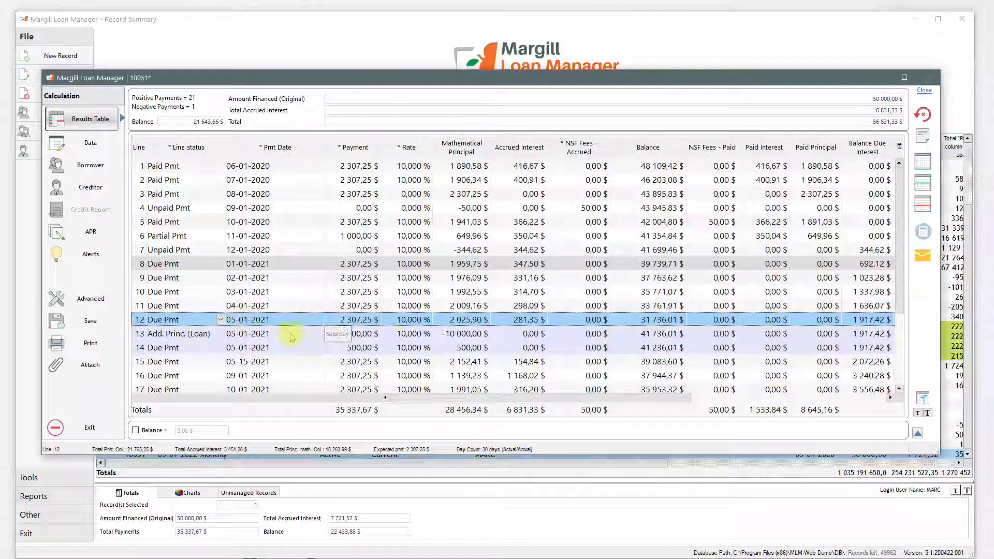
pyautogui.click(339, 334)
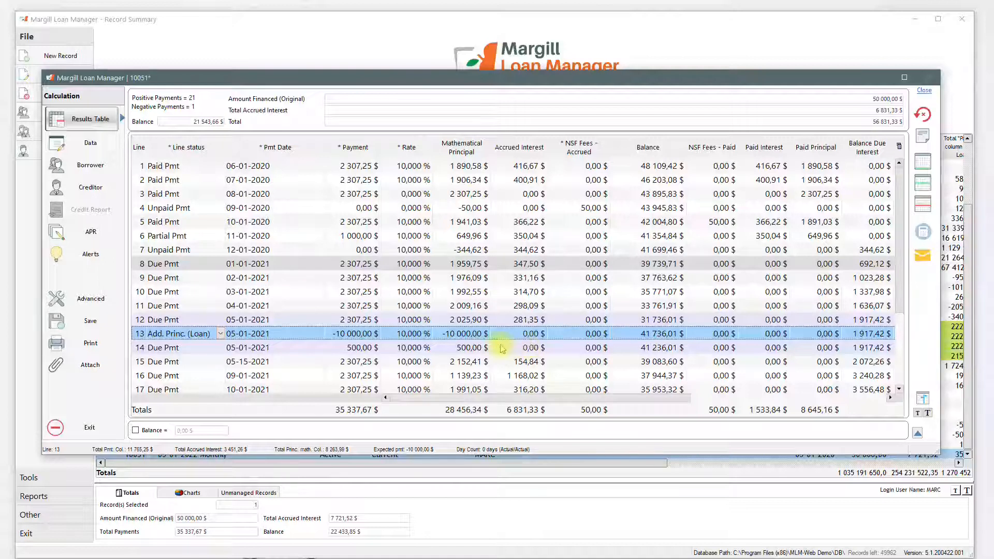
# Step: Examine how interest accrues on the 10-31-2021 Information line compared with the 10-01-2021 and 11-01-2021 payments around it
pyautogui.scroll(-1, 453, 334)
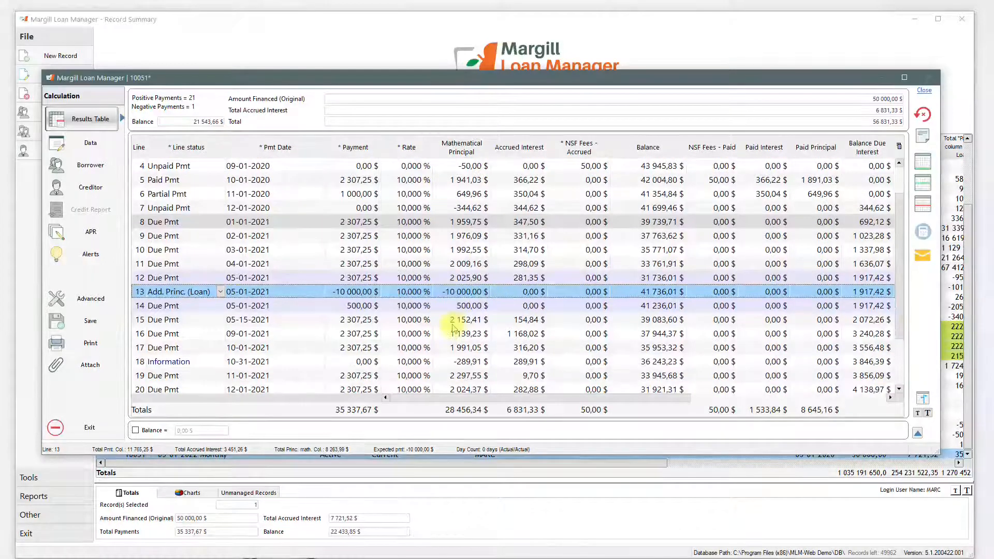
pyautogui.scroll(-1, 453, 327)
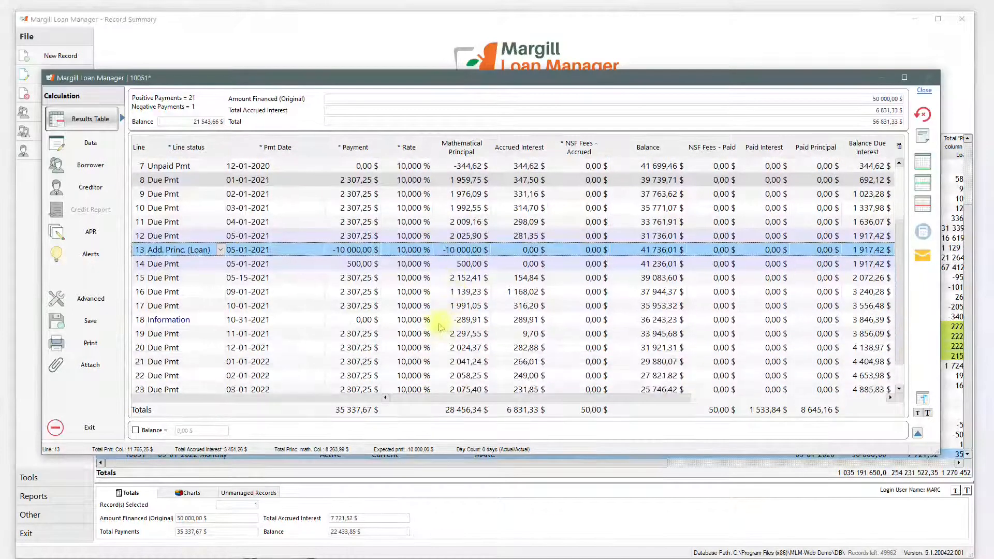
pyautogui.click(294, 321)
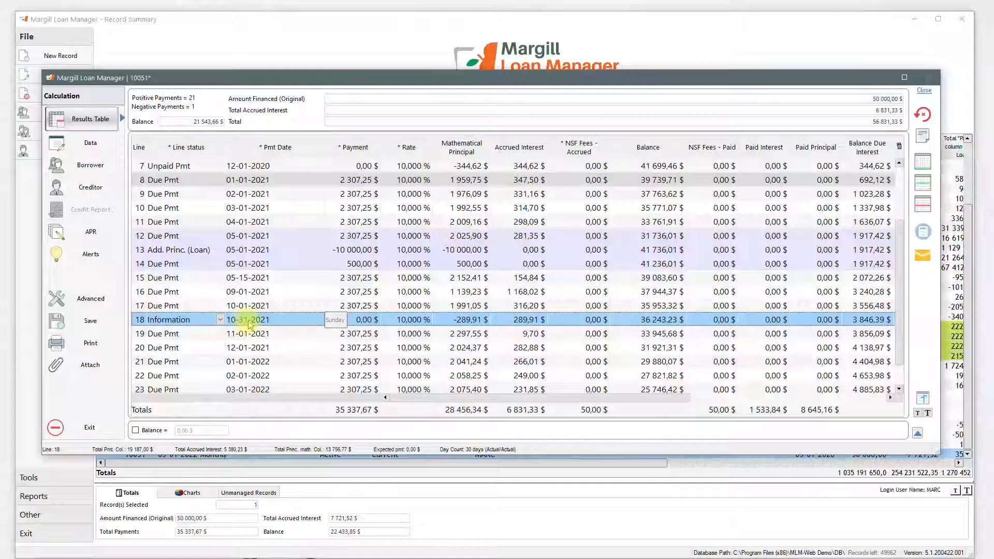
pyautogui.click(268, 310)
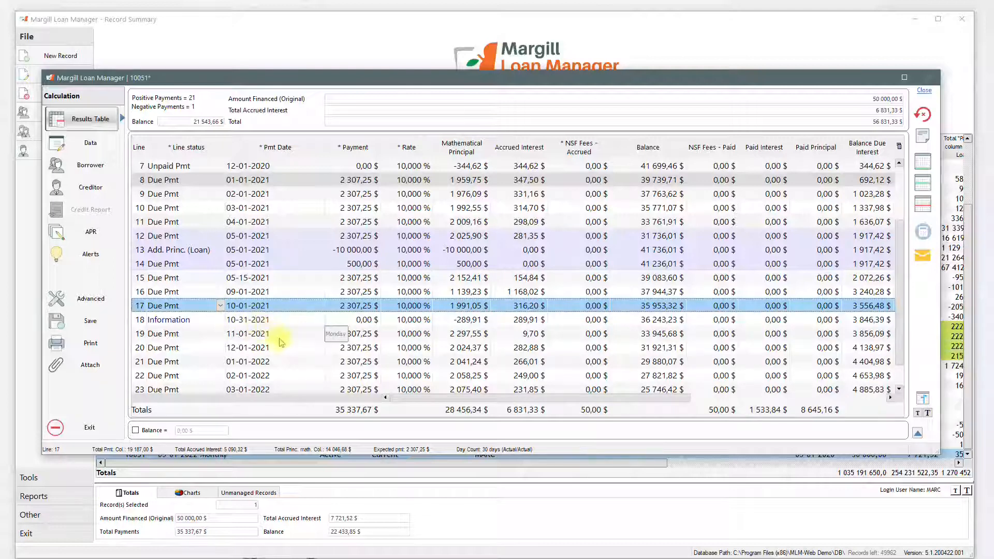
pyautogui.click(264, 319)
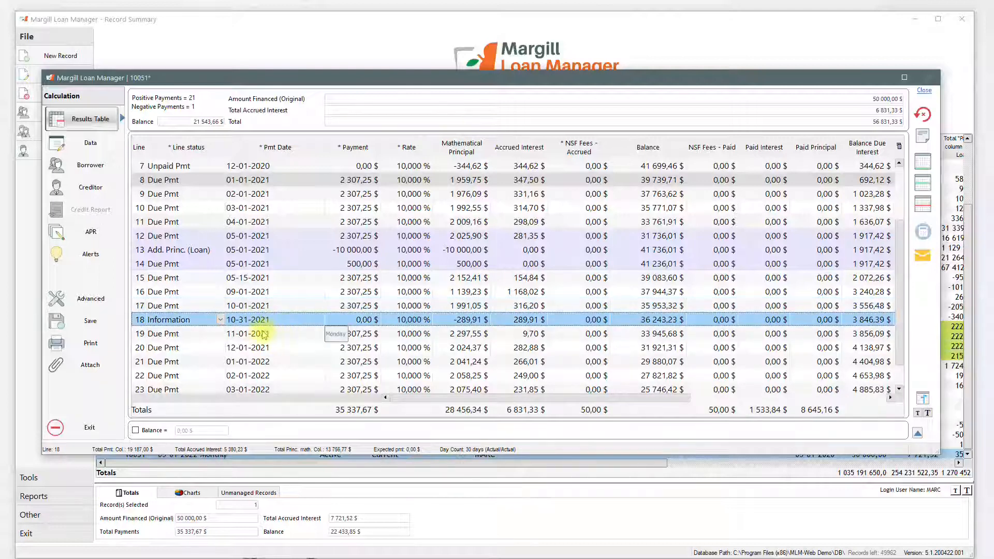
pyautogui.click(250, 306)
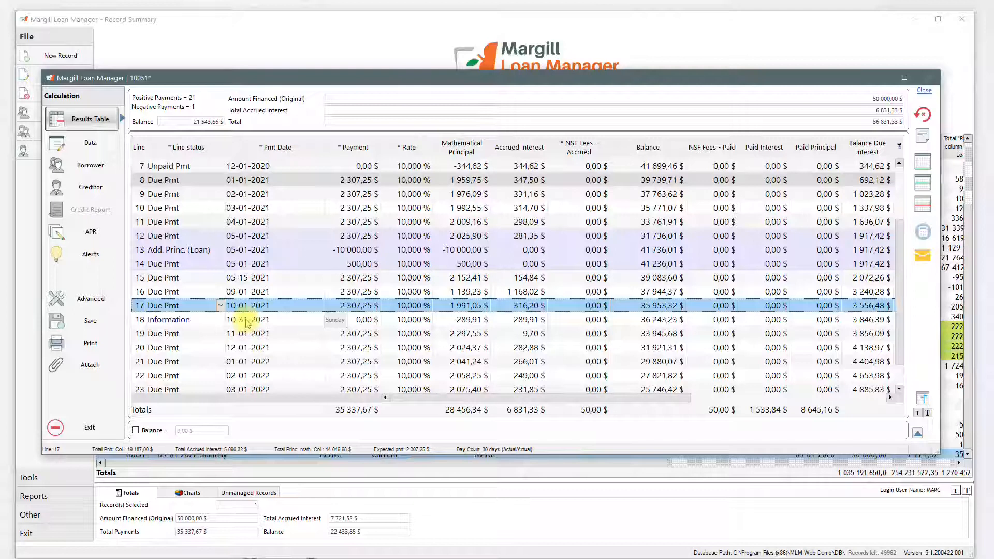
pyautogui.click(247, 336)
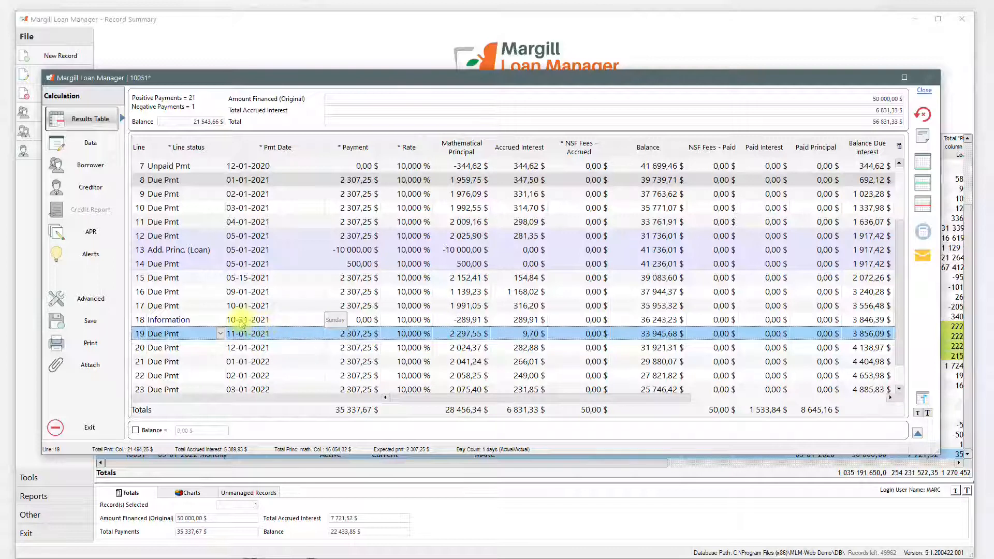
pyautogui.click(241, 322)
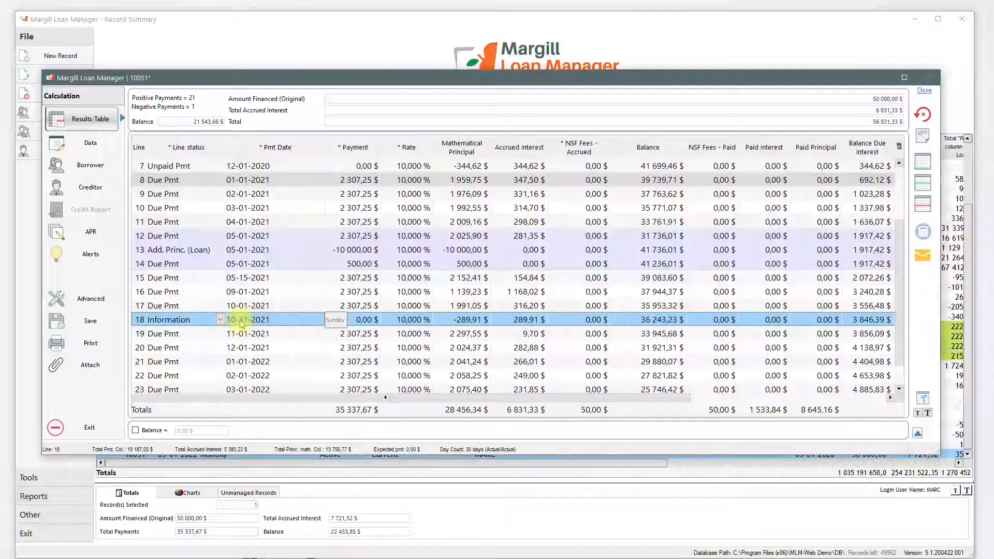
pyautogui.click(531, 334)
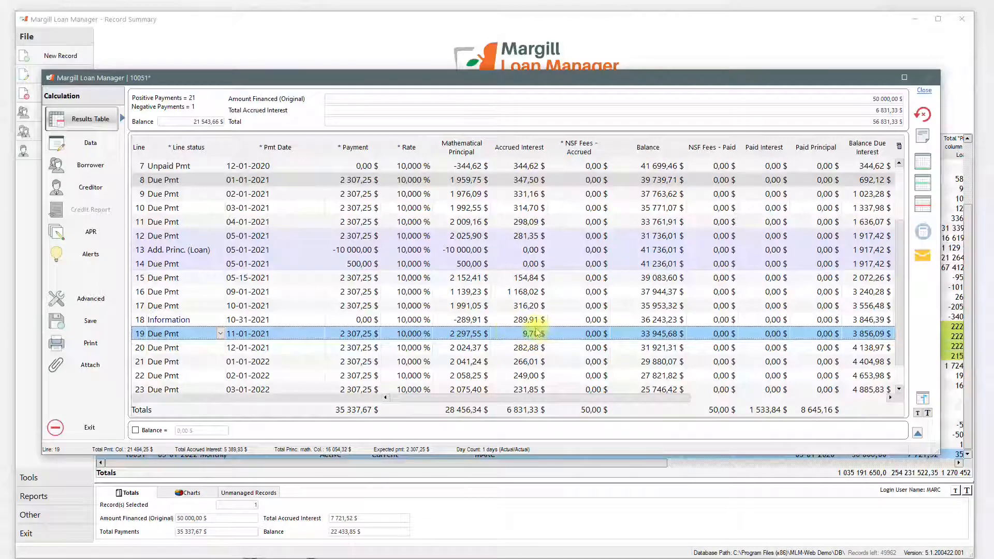
# Step: Add an Information line after the last payment of the schedule and date it 01-01-2025
pyautogui.scroll(-2, 501, 341)
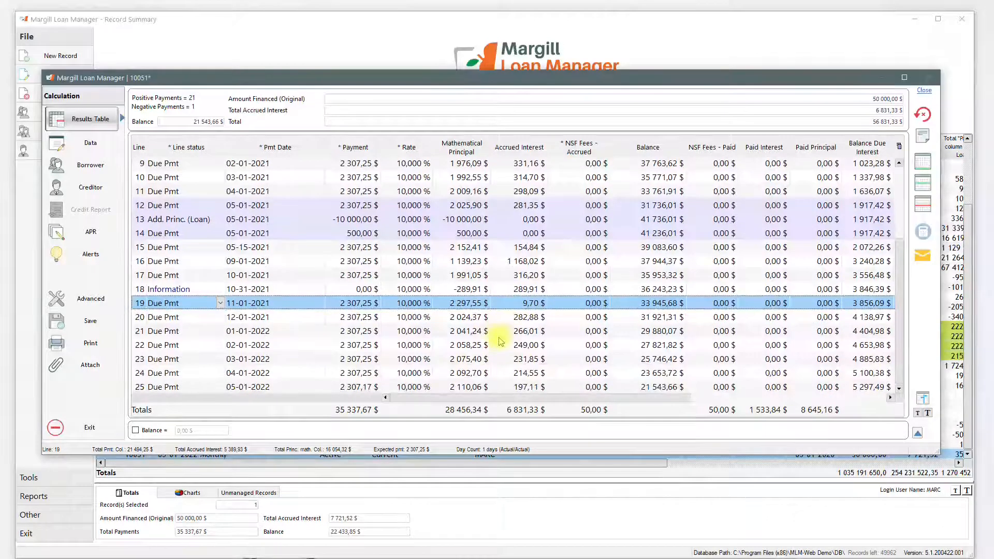
pyautogui.click(275, 389)
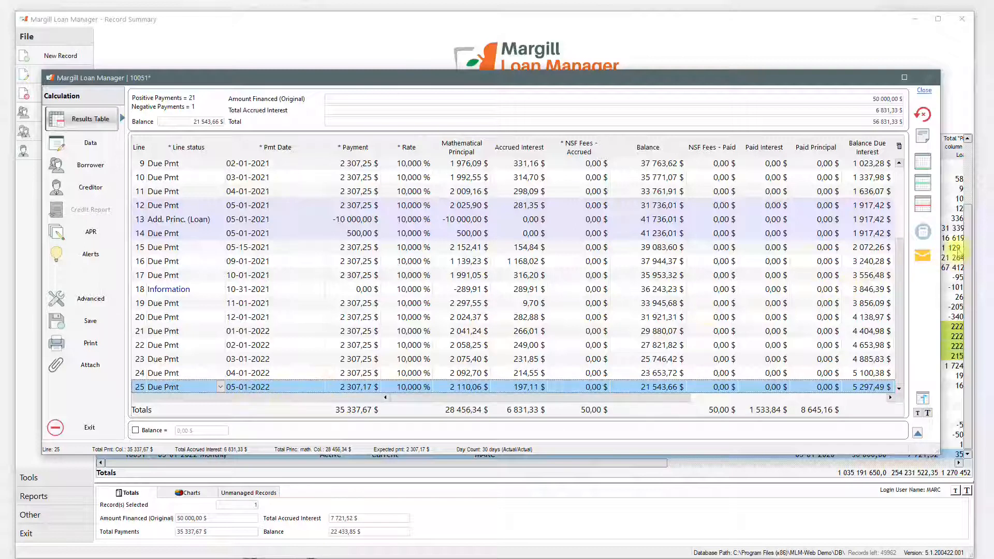
pyautogui.click(926, 165)
pyautogui.click(955, 166)
pyautogui.click(254, 389)
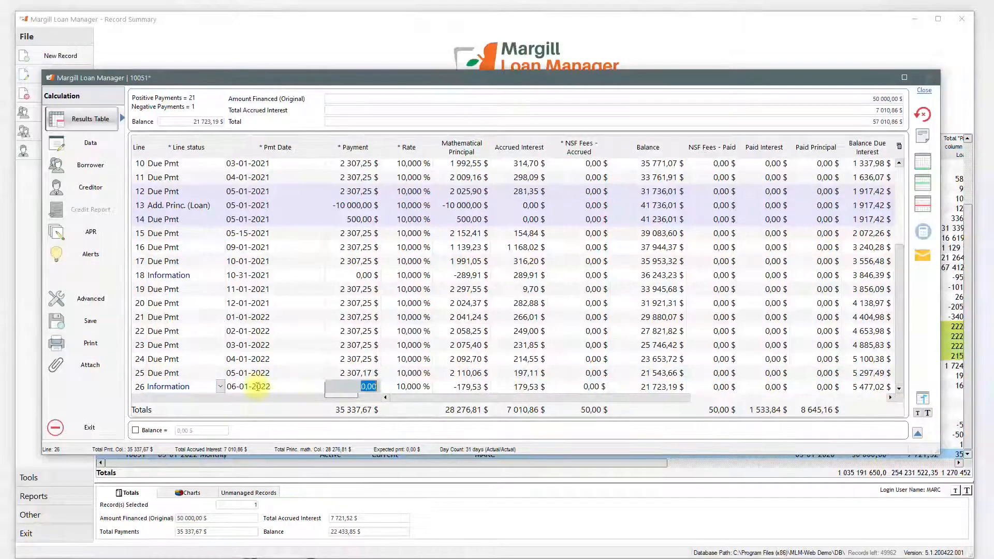
pyautogui.click(241, 392)
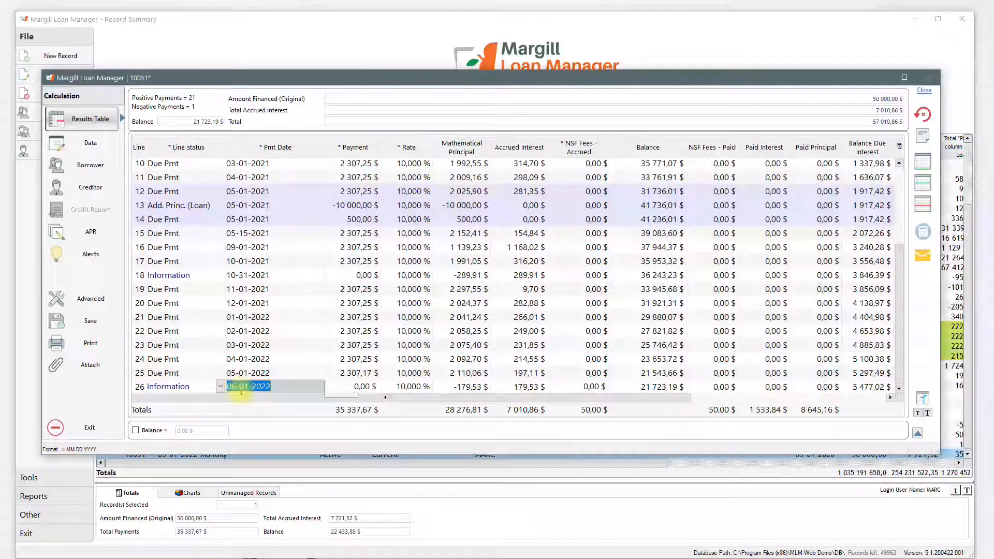
pyautogui.write('01-01-2025')
pyautogui.press('Up')
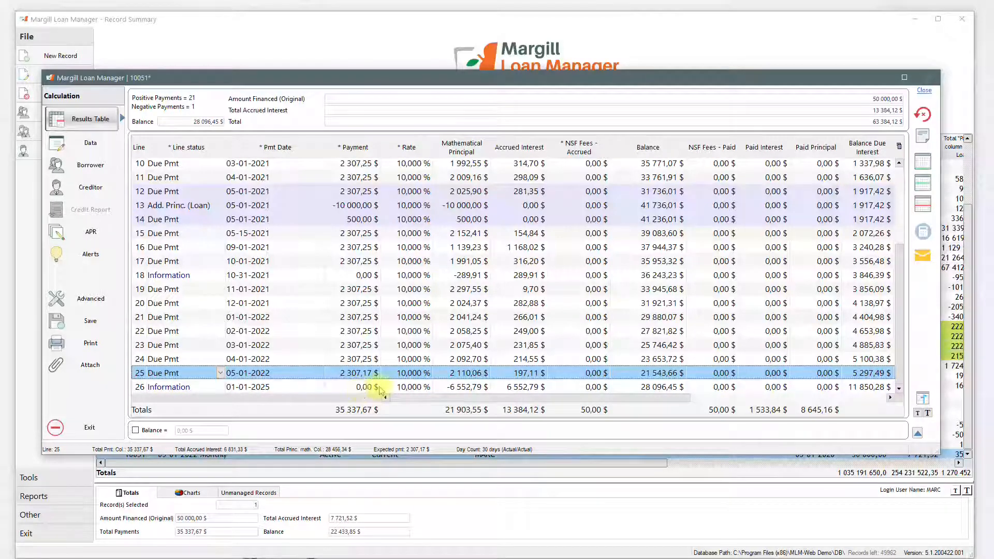
# Step: Compare the accrued interest, paid interest, paid principal and NSF fee columns on the paid, unpaid and due lines
pyautogui.scroll(2, 381, 355)
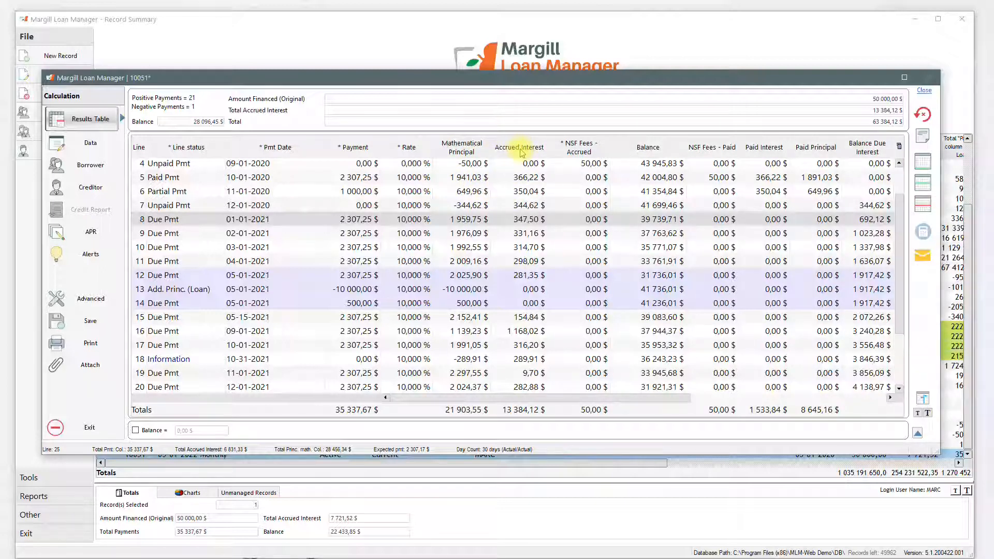
pyautogui.click(523, 221)
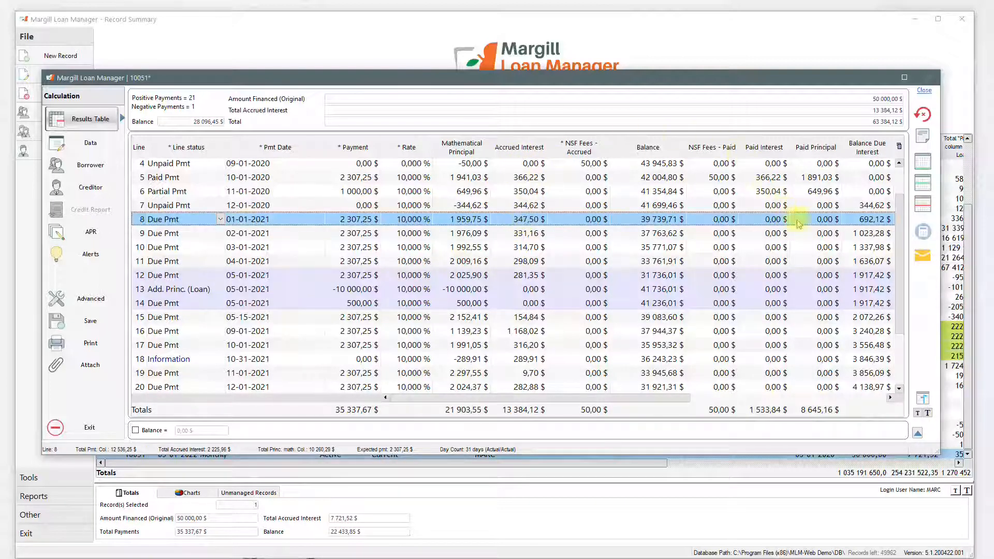
pyautogui.scroll(1, 798, 227)
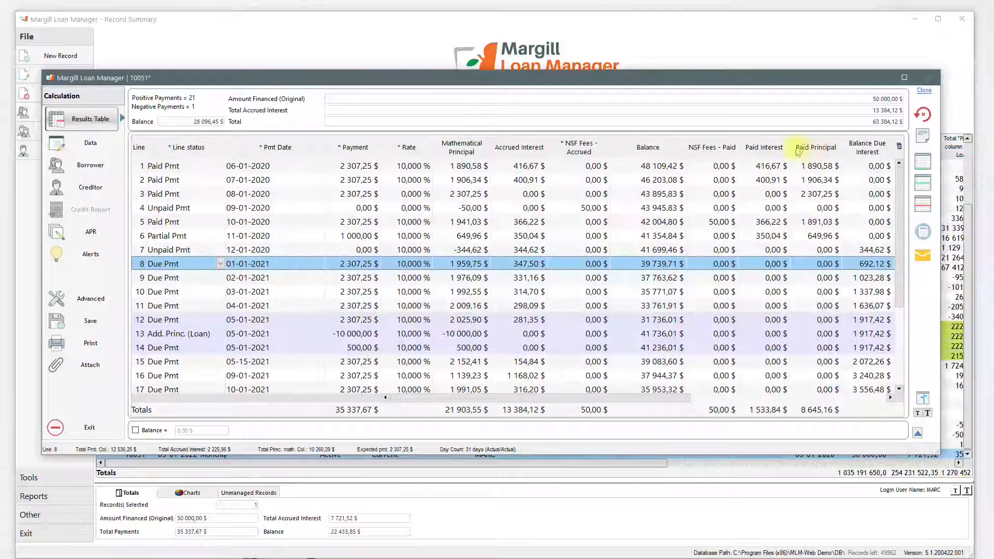
pyautogui.click(766, 181)
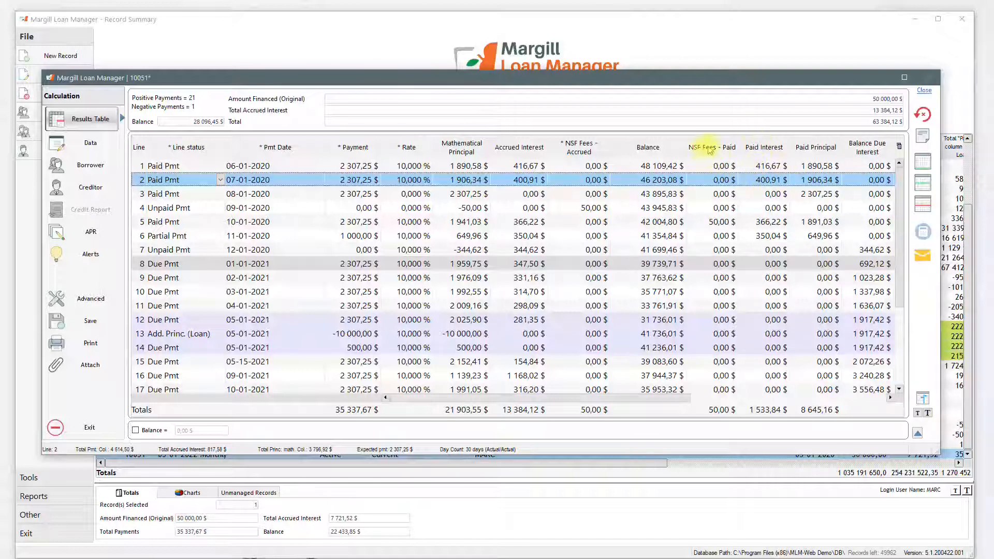
pyautogui.click(603, 209)
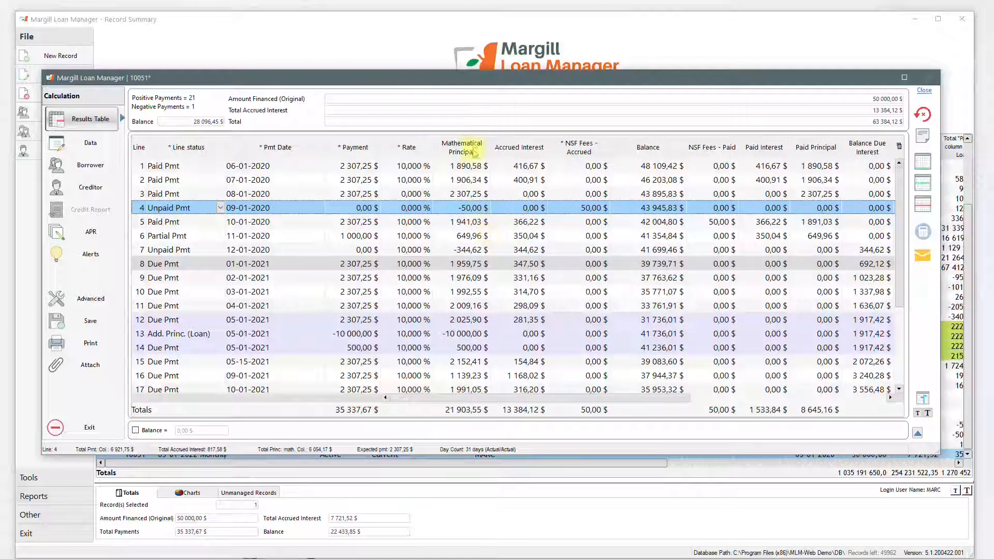
# Step: Set the 10-01-2020 payment to 1,00 $, keep its Paid Pmt status, and review its accrued interest against the first payment
pyautogui.click(520, 222)
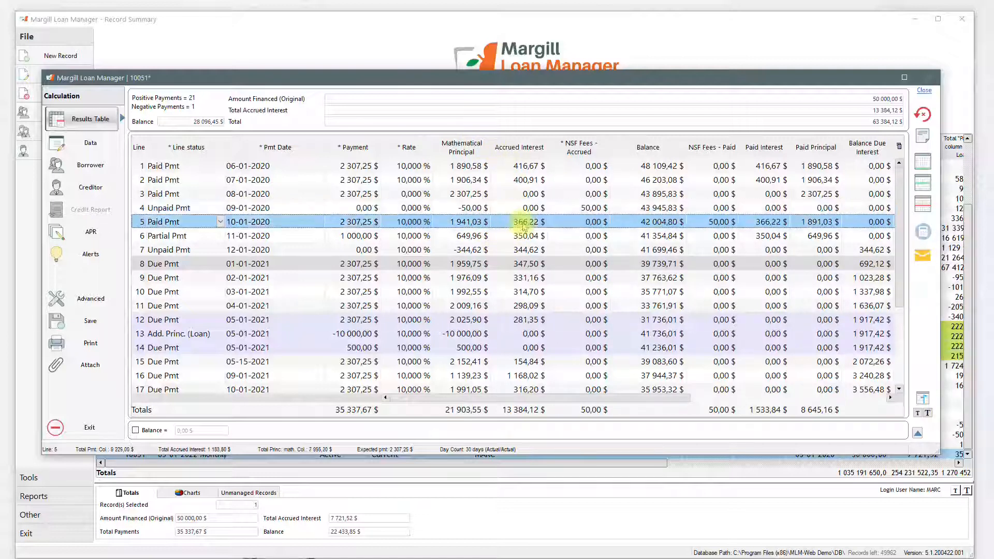
pyautogui.click(363, 222)
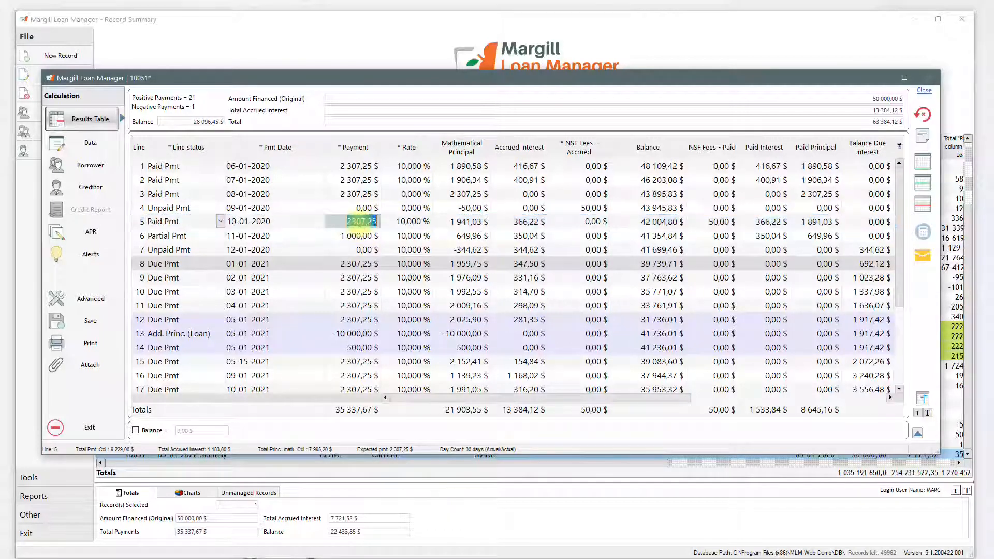
pyautogui.write('1')
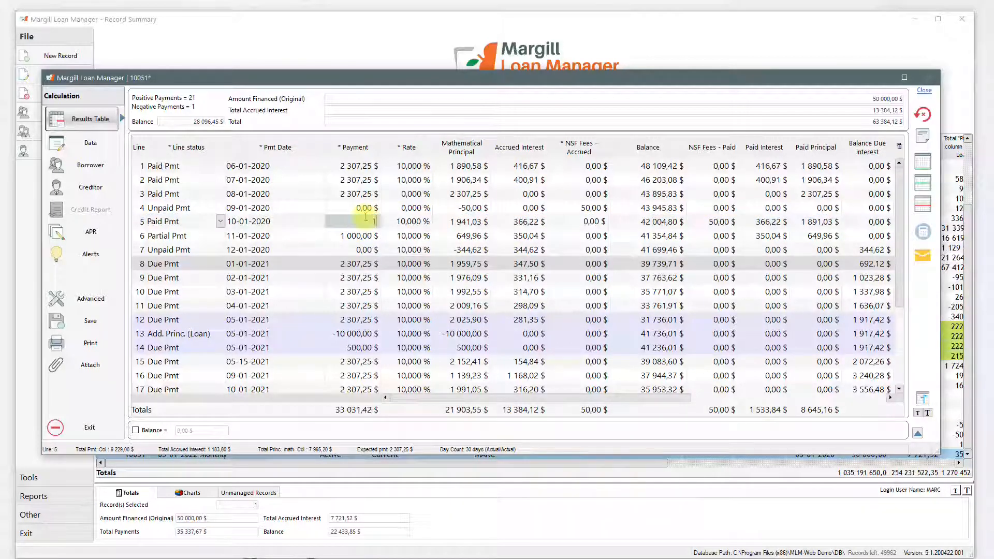
pyautogui.press('Return')
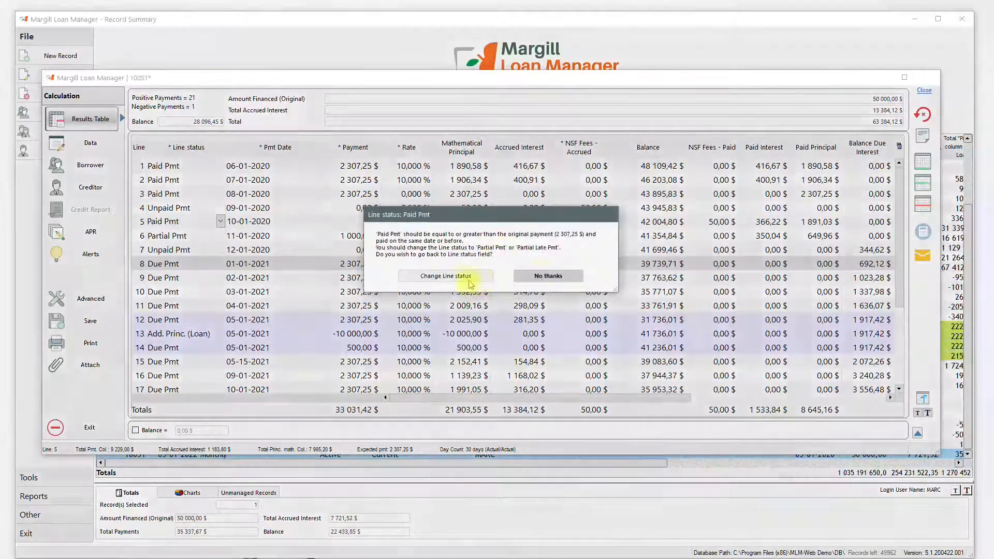
pyautogui.click(541, 276)
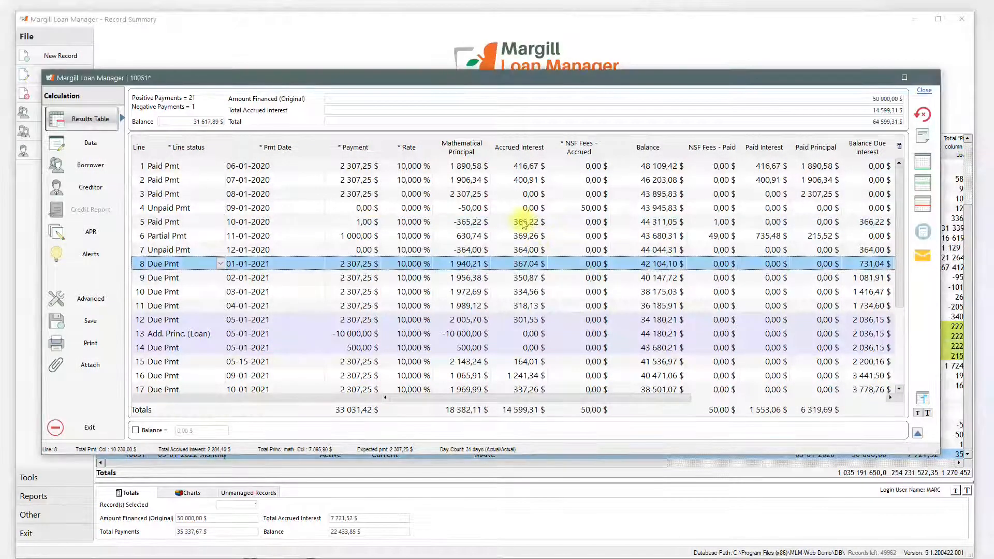
pyautogui.click(525, 223)
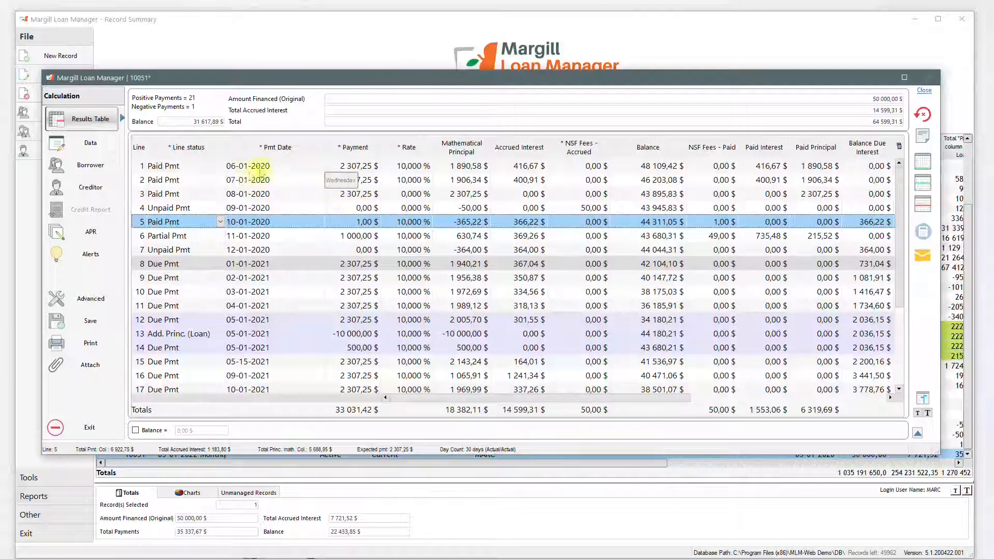
pyautogui.click(354, 166)
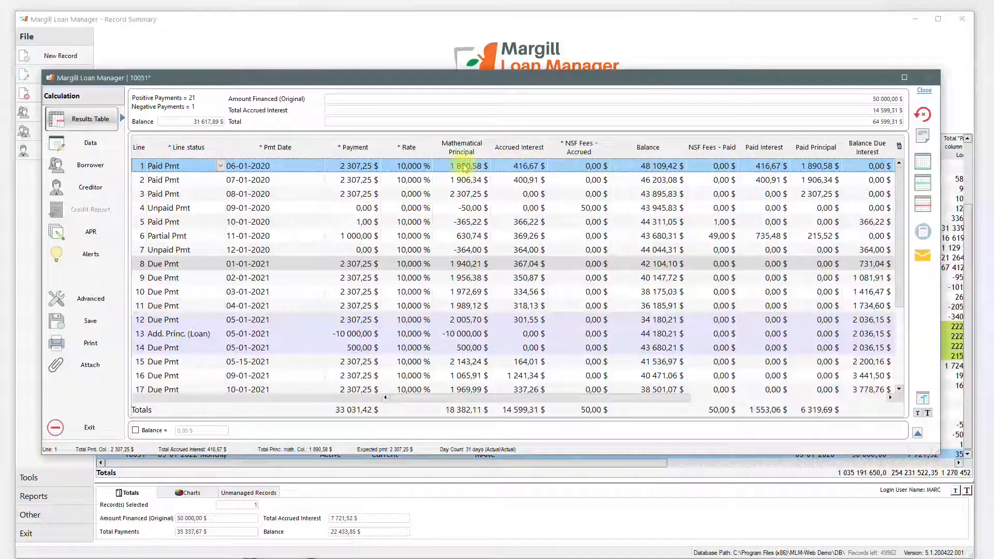
# Step: Compare the mathematical principal on the 07-01-2020, 08-01-2020 and 09-01-2020 lines with their paid principal
pyautogui.click(457, 182)
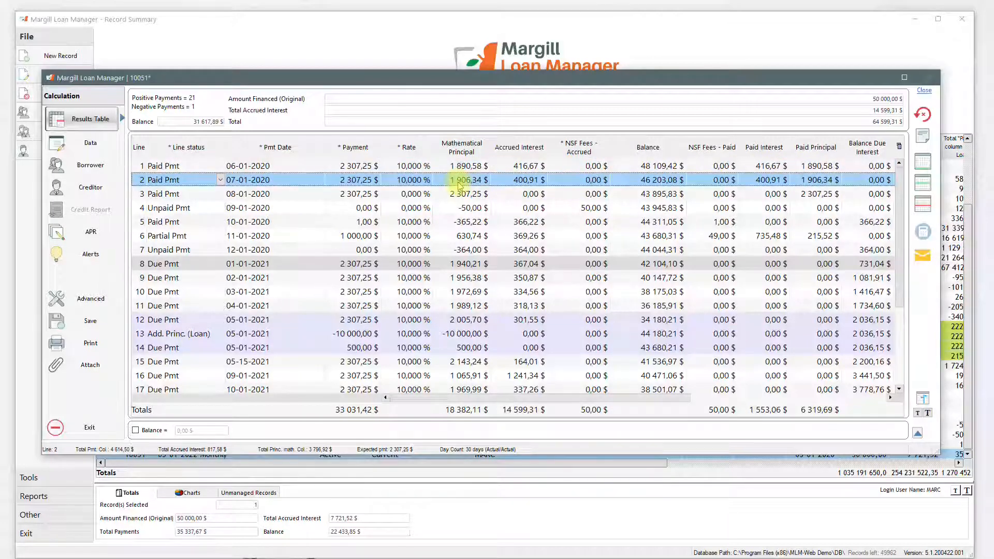
pyautogui.click(467, 196)
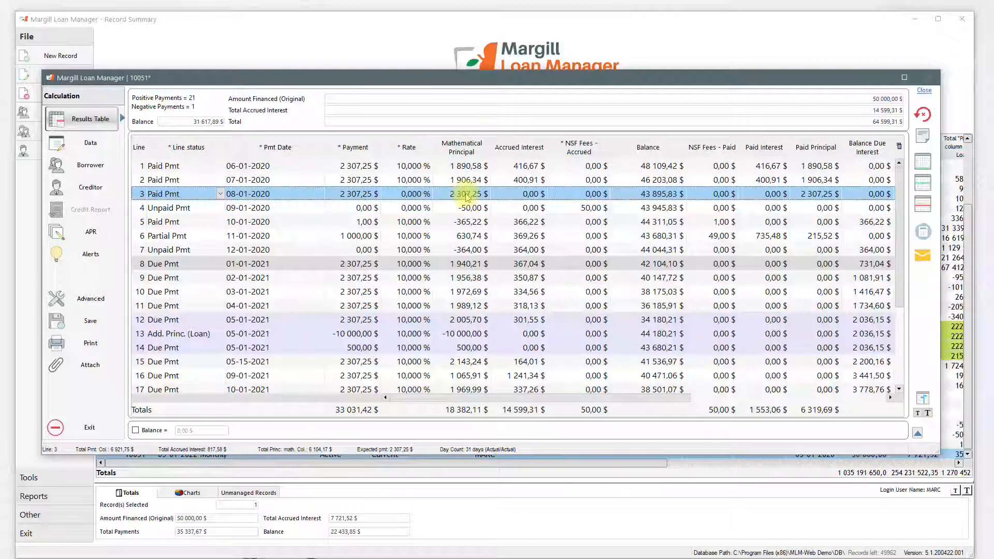
pyautogui.click(470, 209)
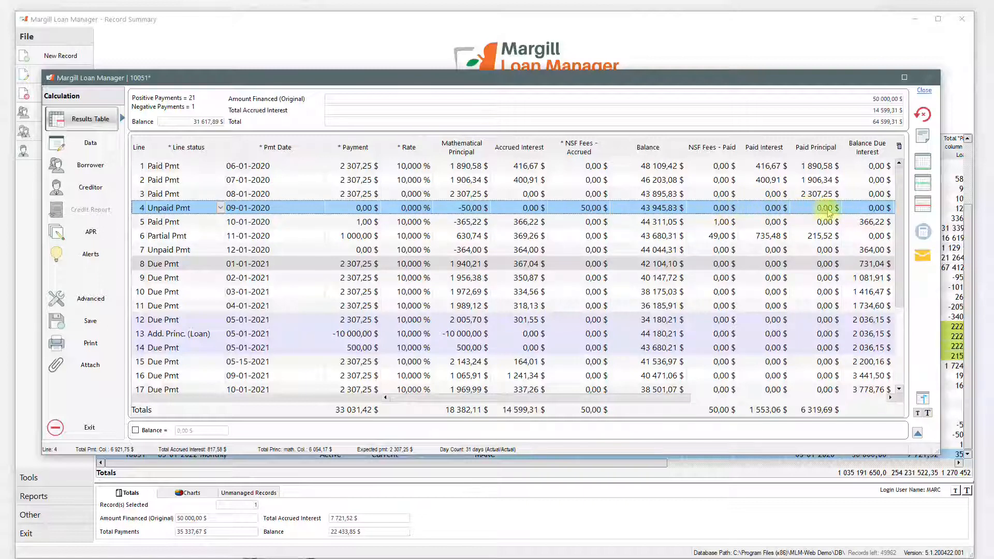
# Step: Set the 10-01-2020 payment to 1 000,00 $ and review how it is split between NSF fees, interest and principal
pyautogui.click(368, 223)
pyautogui.click(367, 223)
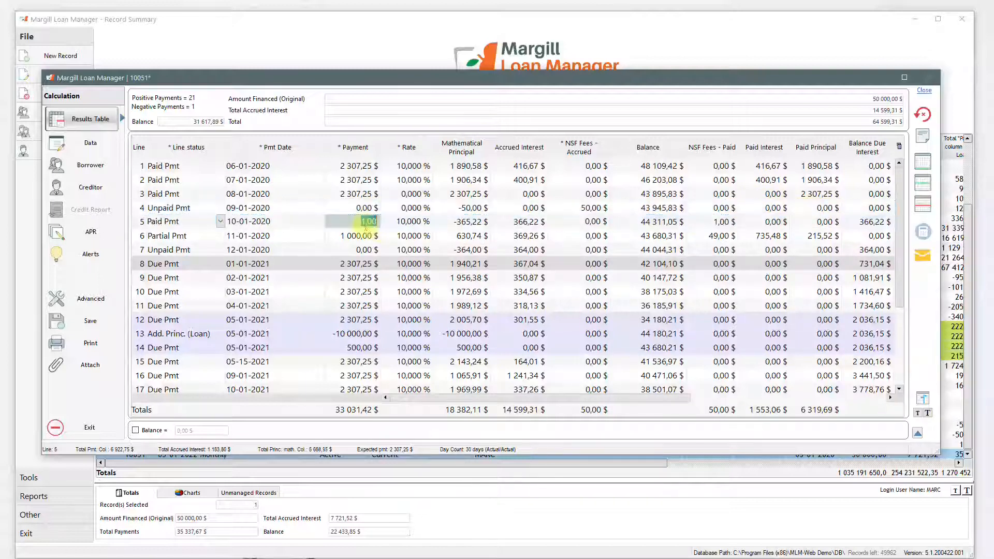
pyautogui.write('-10')
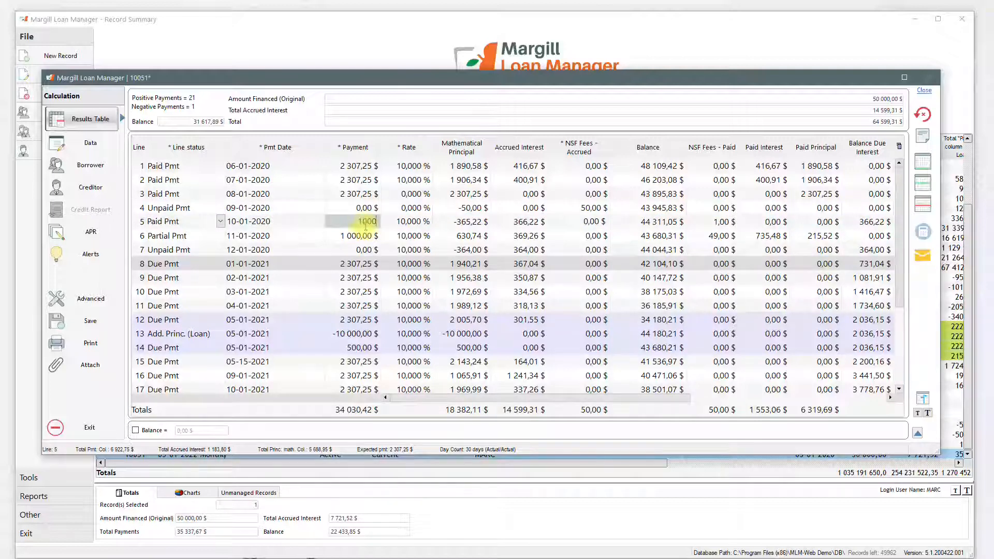
pyautogui.press('Return')
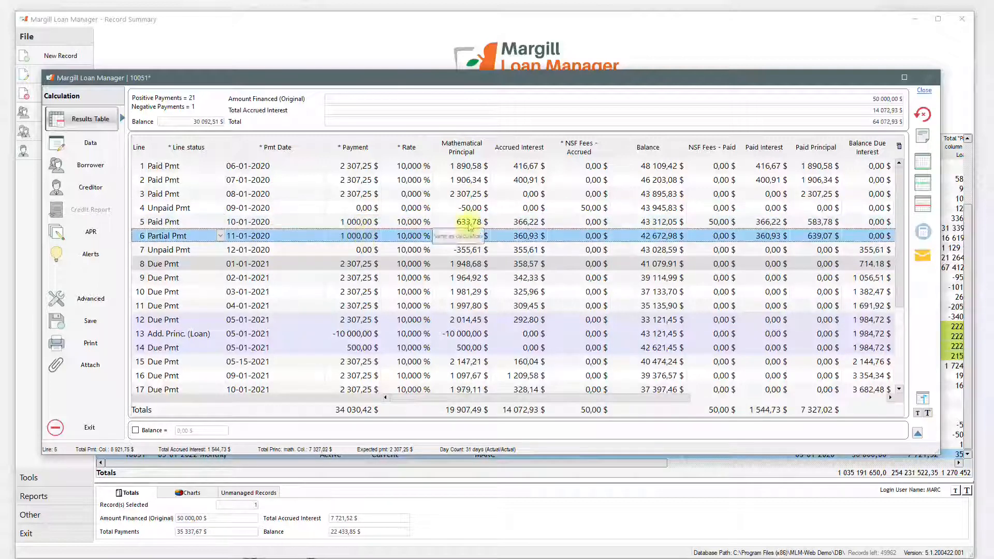
pyautogui.click(729, 223)
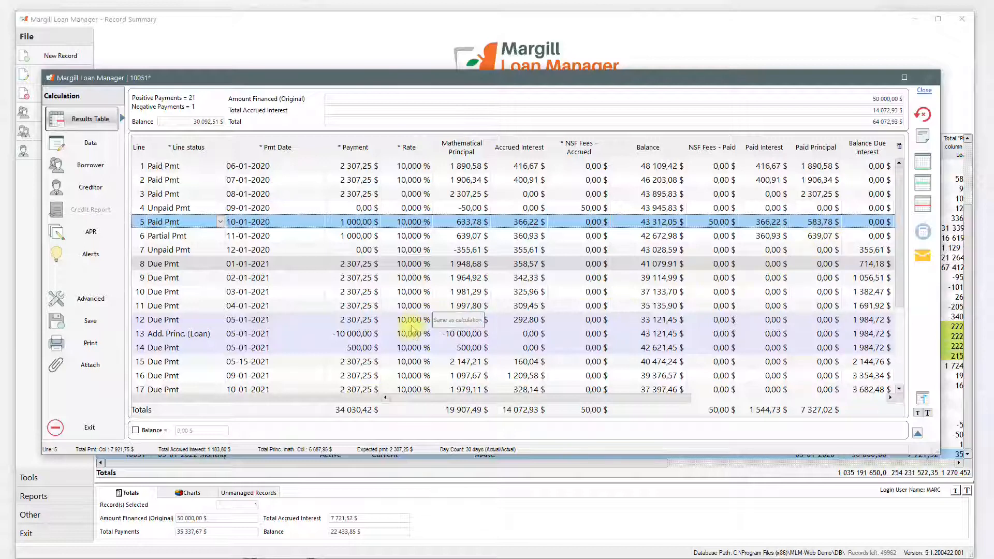
# Step: Try to change the date of the Add. Princ. (Loan) line to 05-05-2021, ahead of the 500,00 $ payment
pyautogui.click(263, 321)
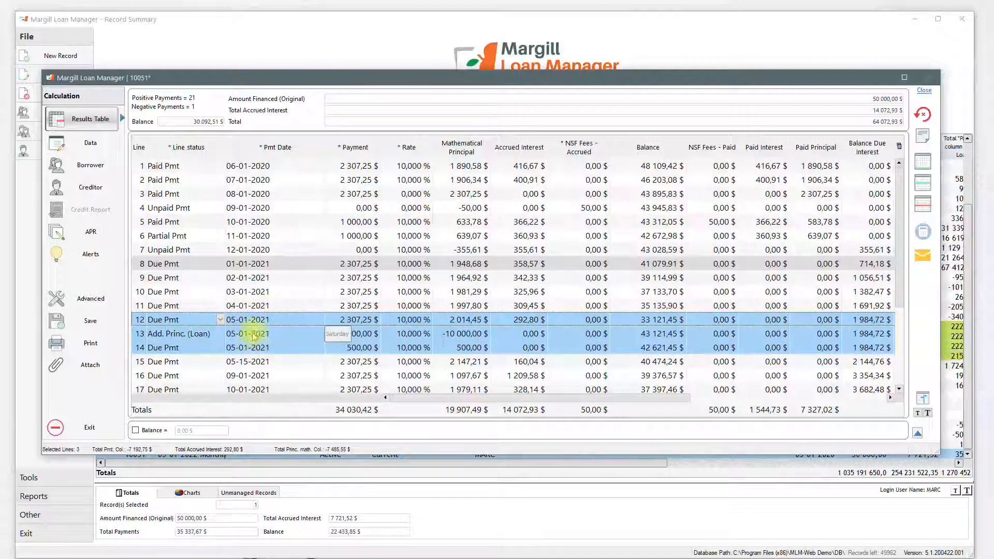
pyautogui.click(253, 337)
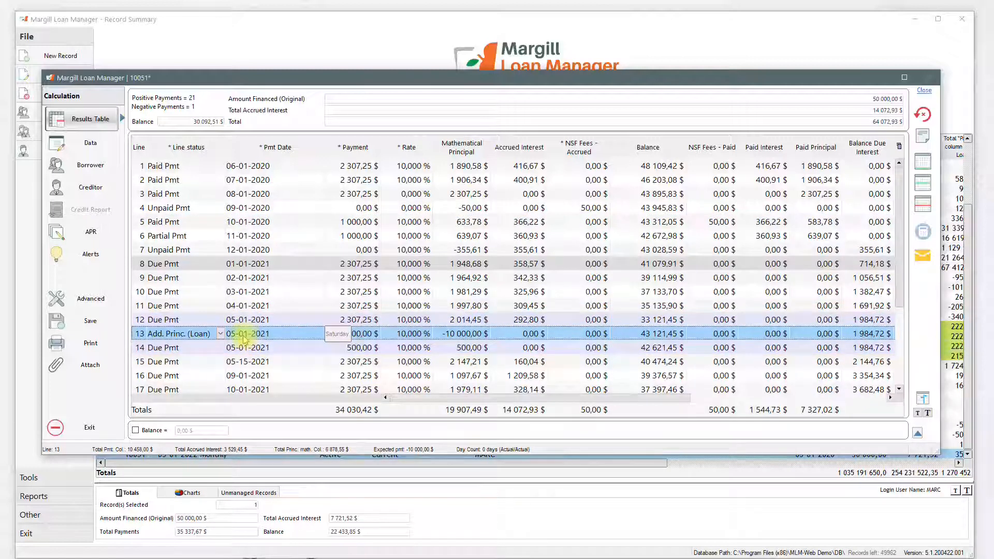
pyautogui.click(243, 336)
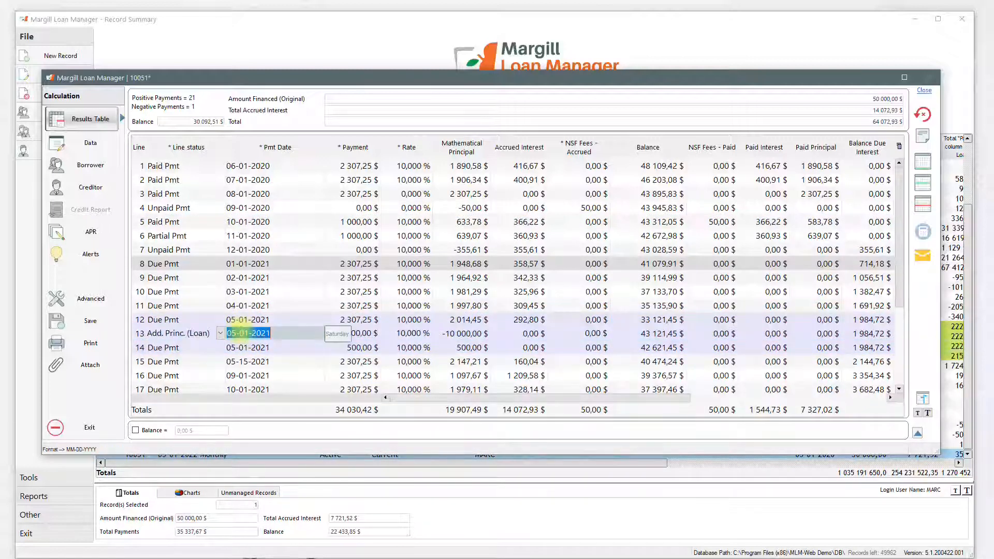
pyautogui.write('05-05-2')
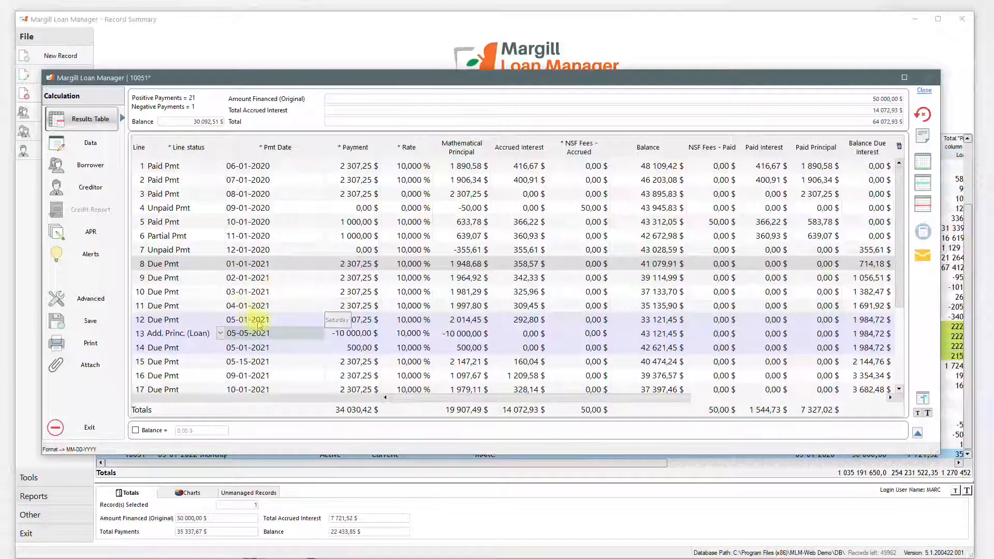
pyautogui.click(261, 360)
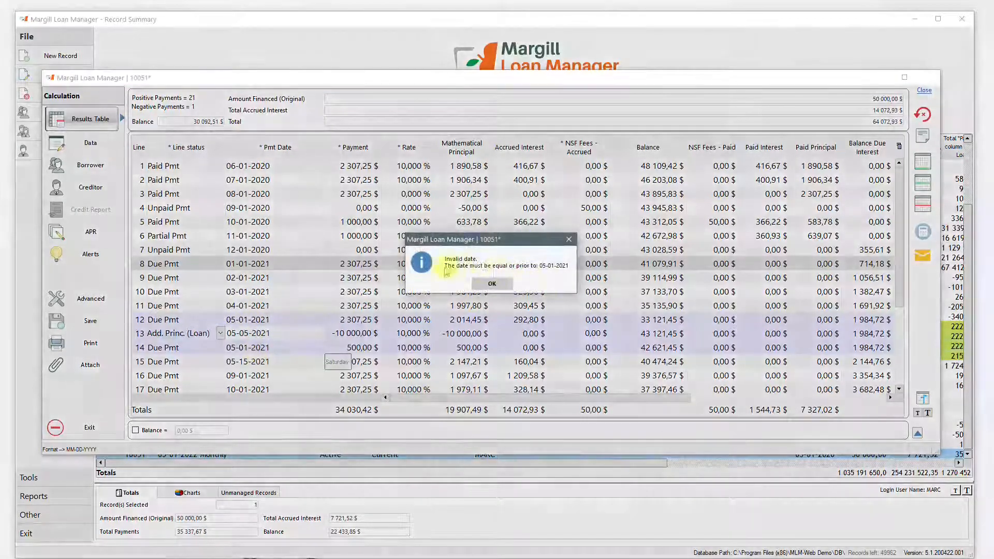
pyautogui.click(520, 282)
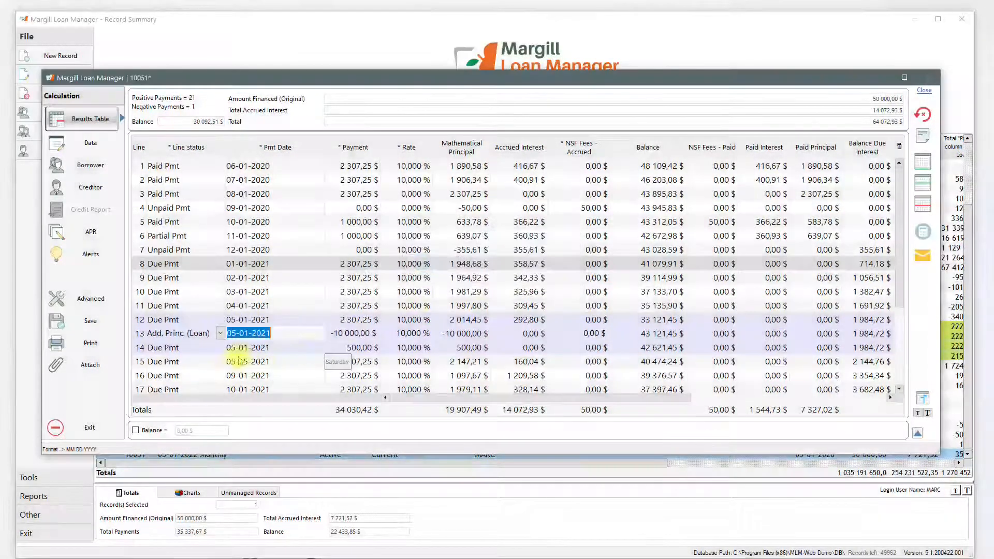
# Step: Change the date of the 500,00 $ due payment below the Add. Princ. (Loan) line to 05-05-2021
pyautogui.click(248, 348)
pyautogui.click(248, 347)
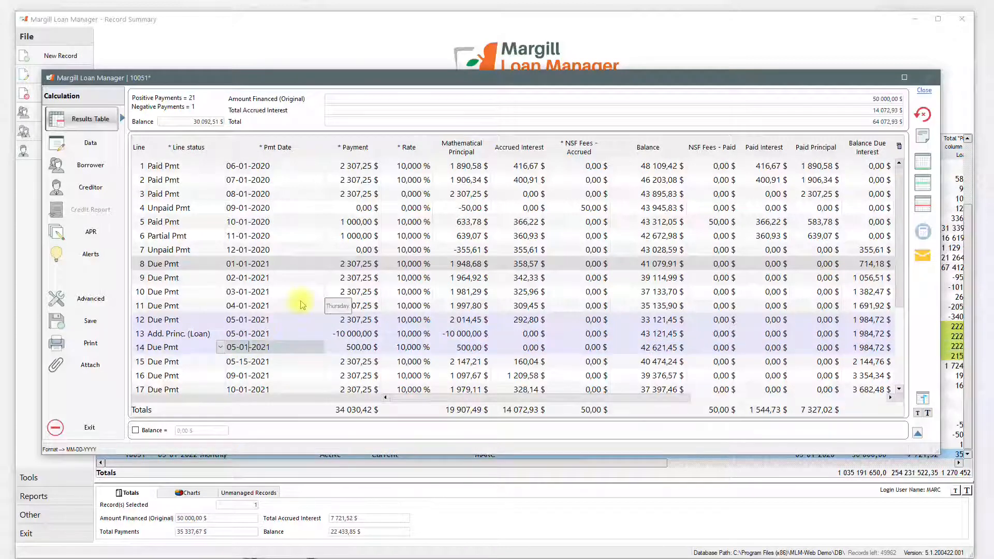
pyautogui.write('05')
pyautogui.click(265, 362)
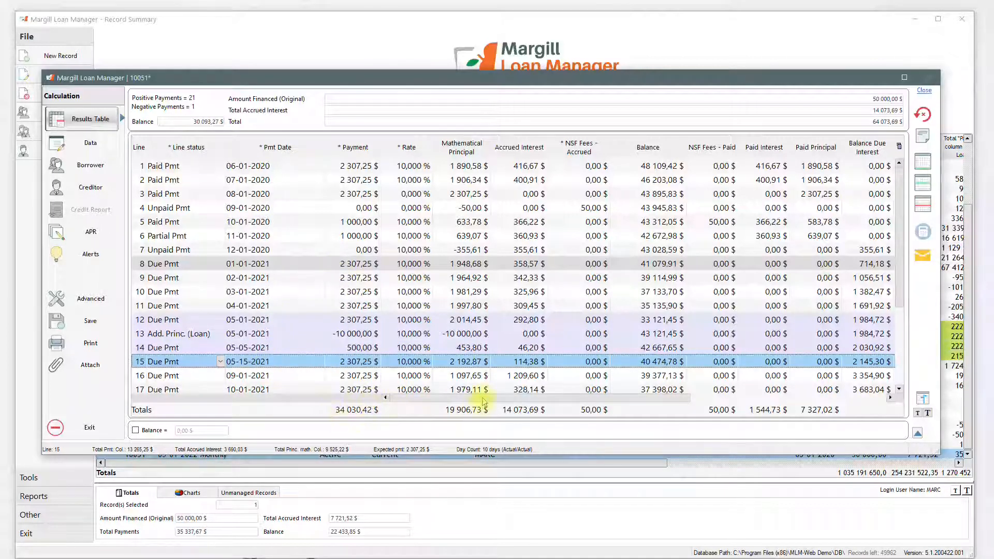
# Step: Examine the payment, accrued interest and principal totals for lines 5 to 12, lines 1 to 9, and single lines from 11-01-2020 to 01-01-2021
pyautogui.moveTo(394, 223); pyautogui.dragTo(363, 321)
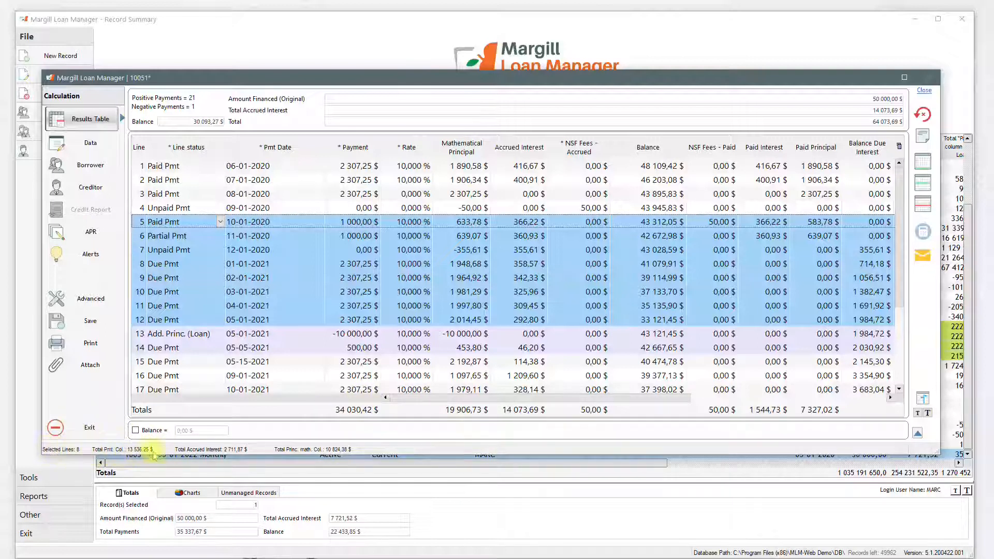
pyautogui.moveTo(248, 167); pyautogui.dragTo(256, 281)
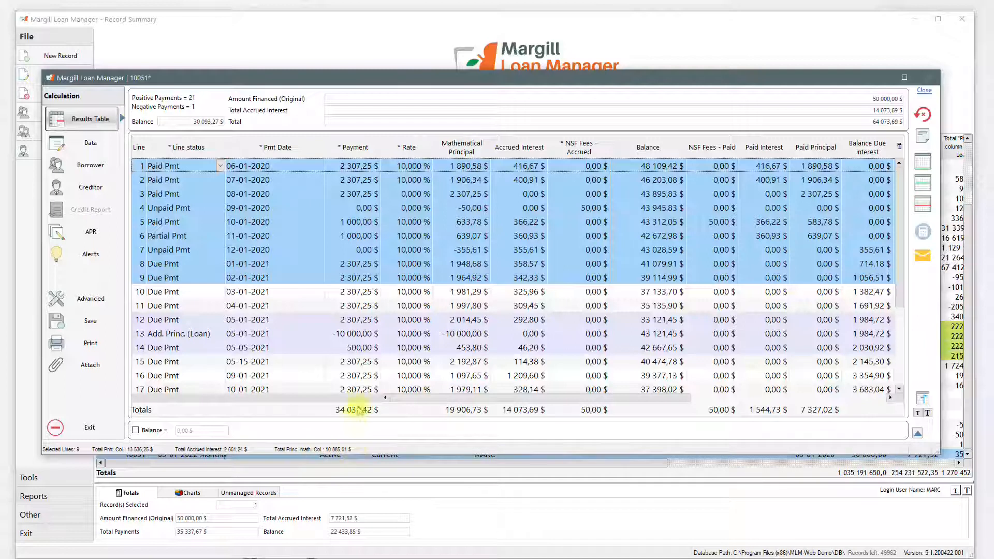
pyautogui.click(360, 238)
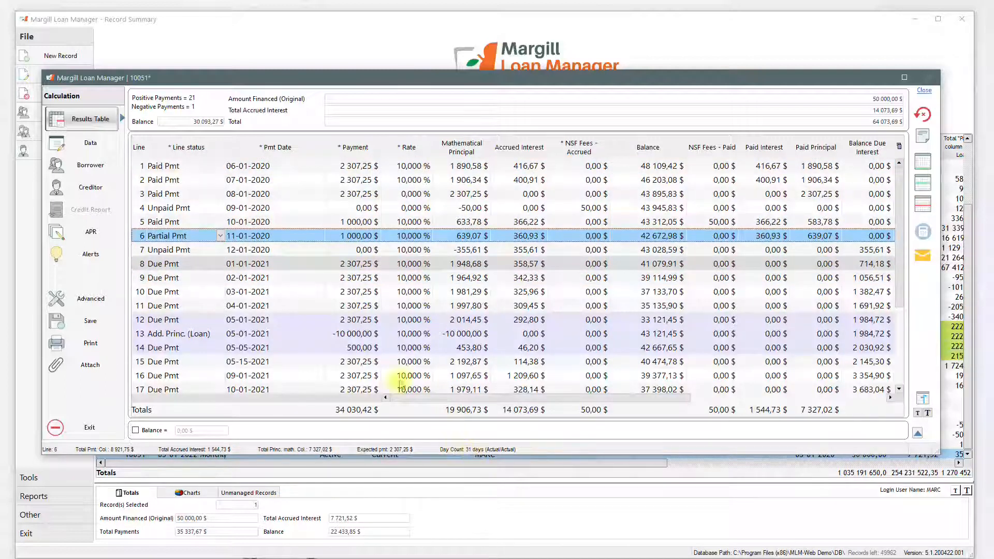
pyautogui.click(351, 254)
pyautogui.click(351, 266)
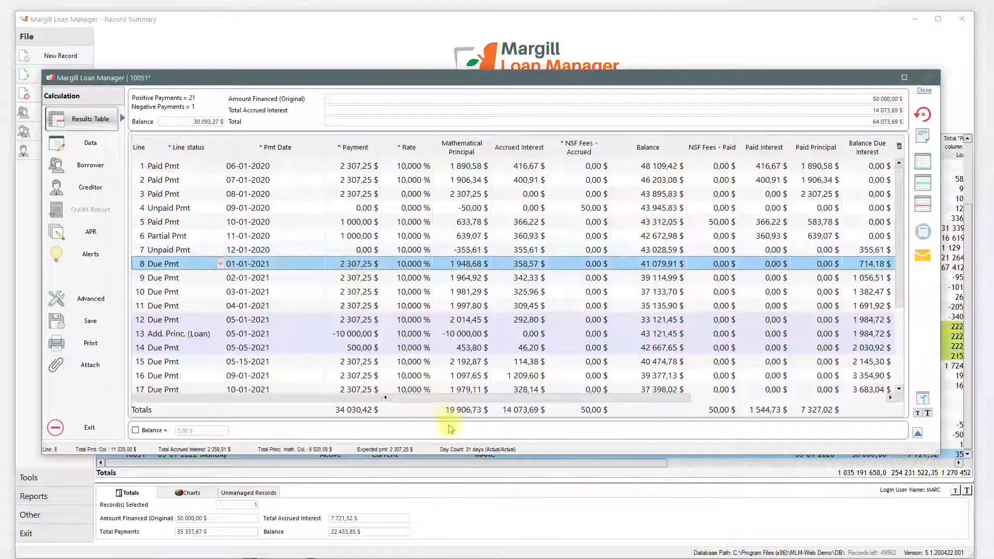